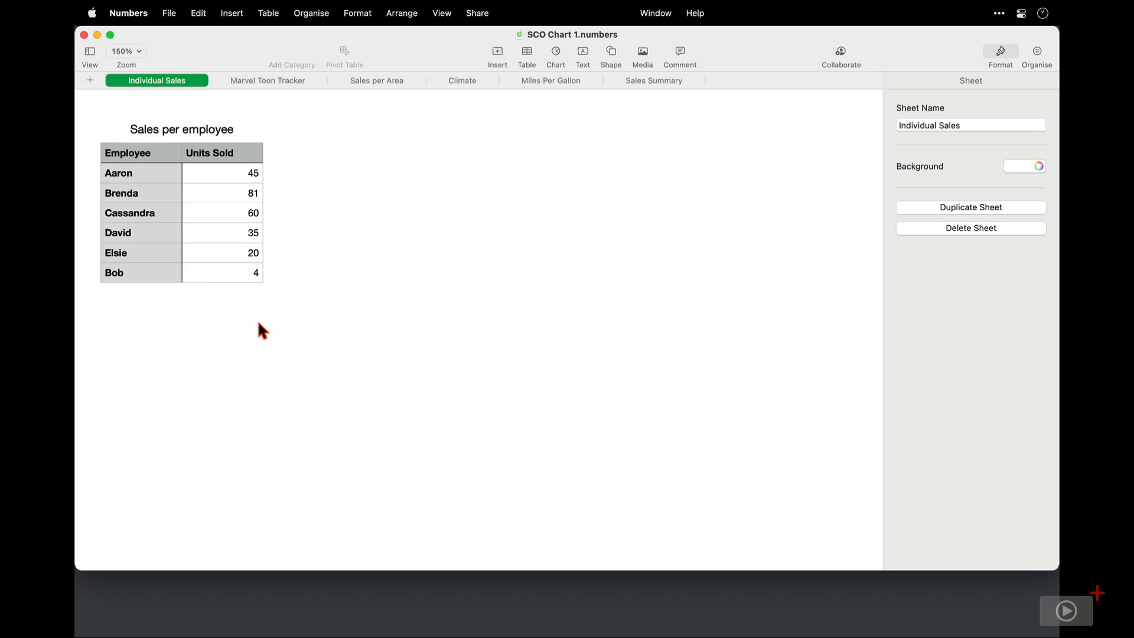
Step: Select the Sales per employee table and look through the colour styles offered for 2D charts
left_click(168, 148)
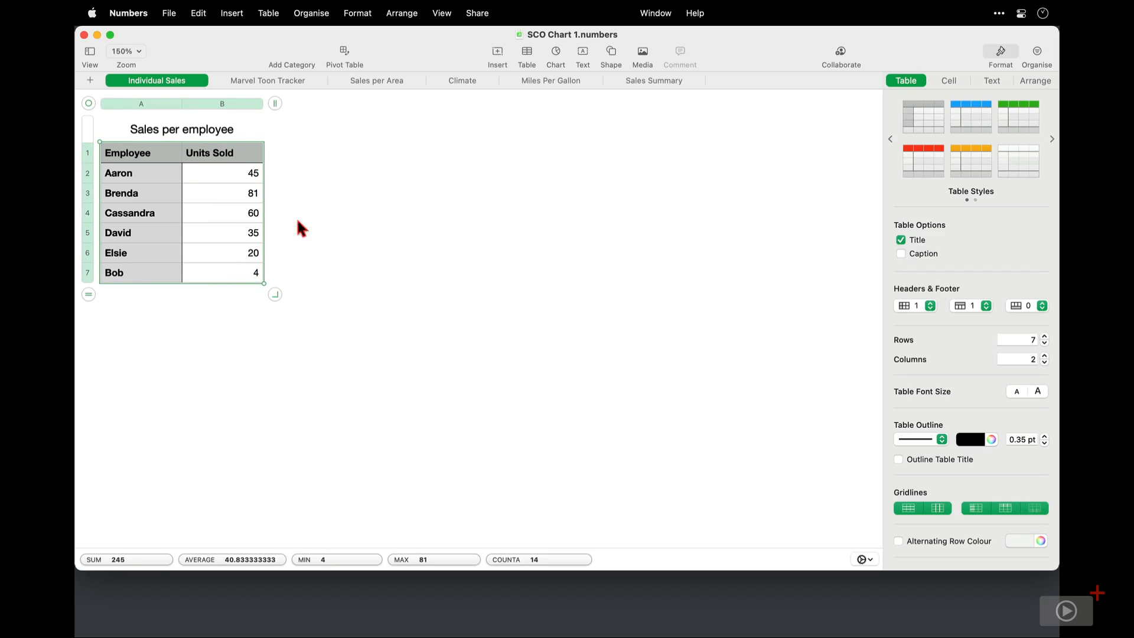
left_click(556, 59)
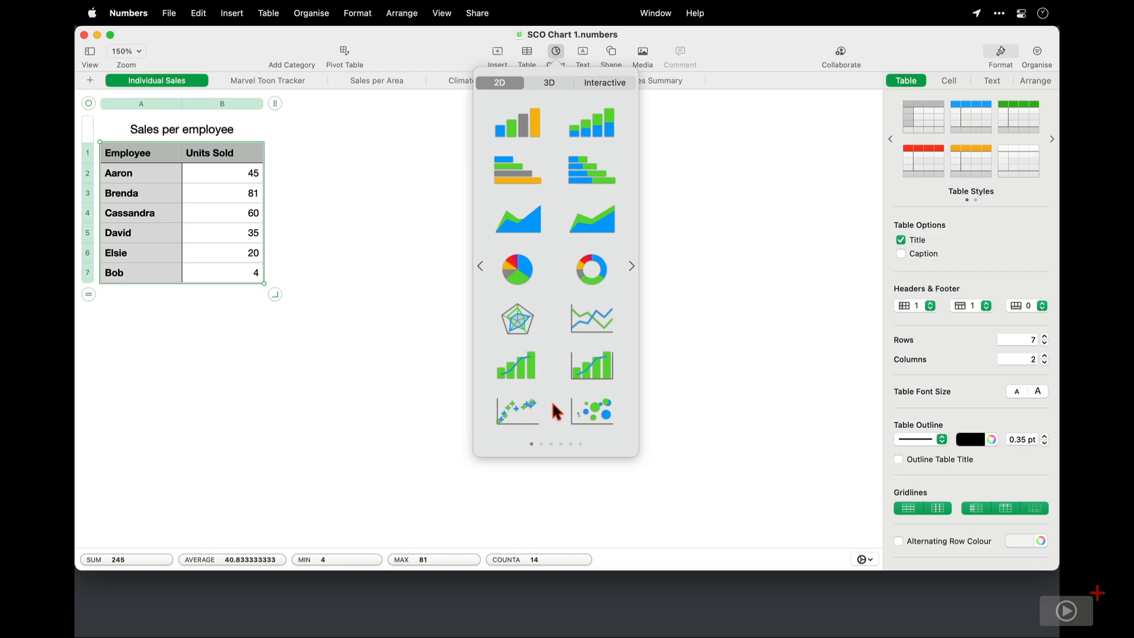
left_click(631, 266)
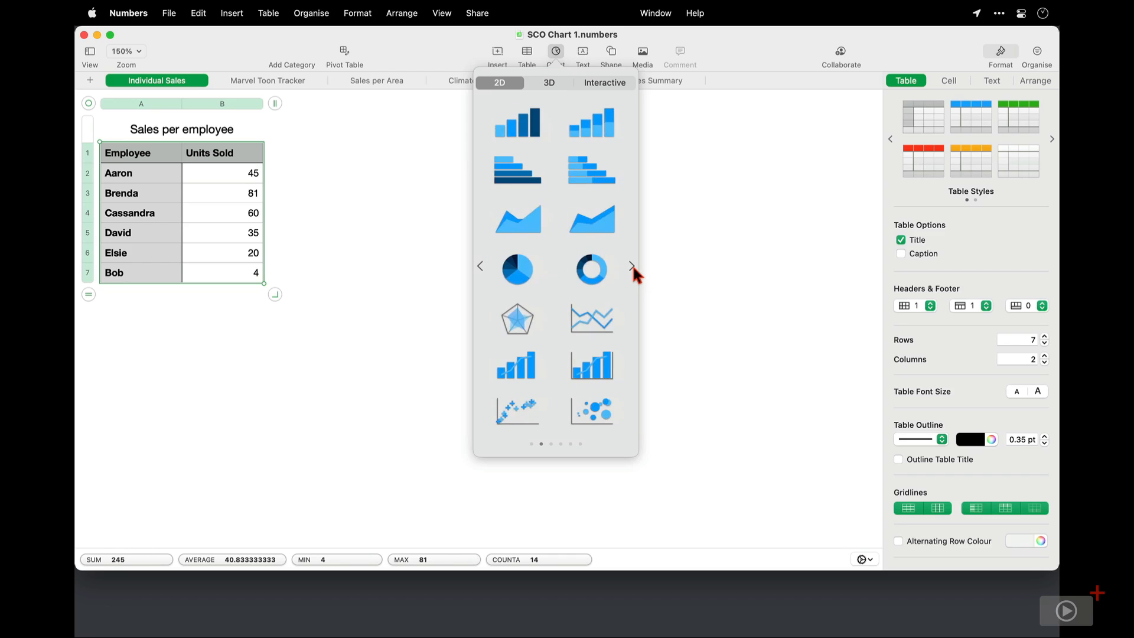
left_click(632, 266)
left_click(632, 266)
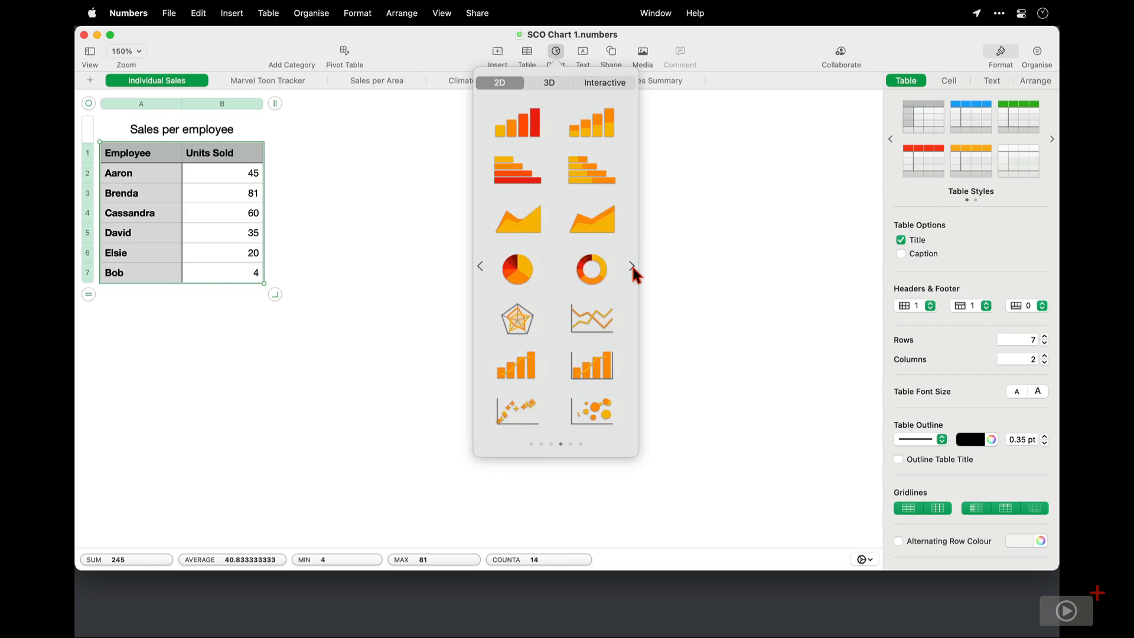
left_click(632, 267)
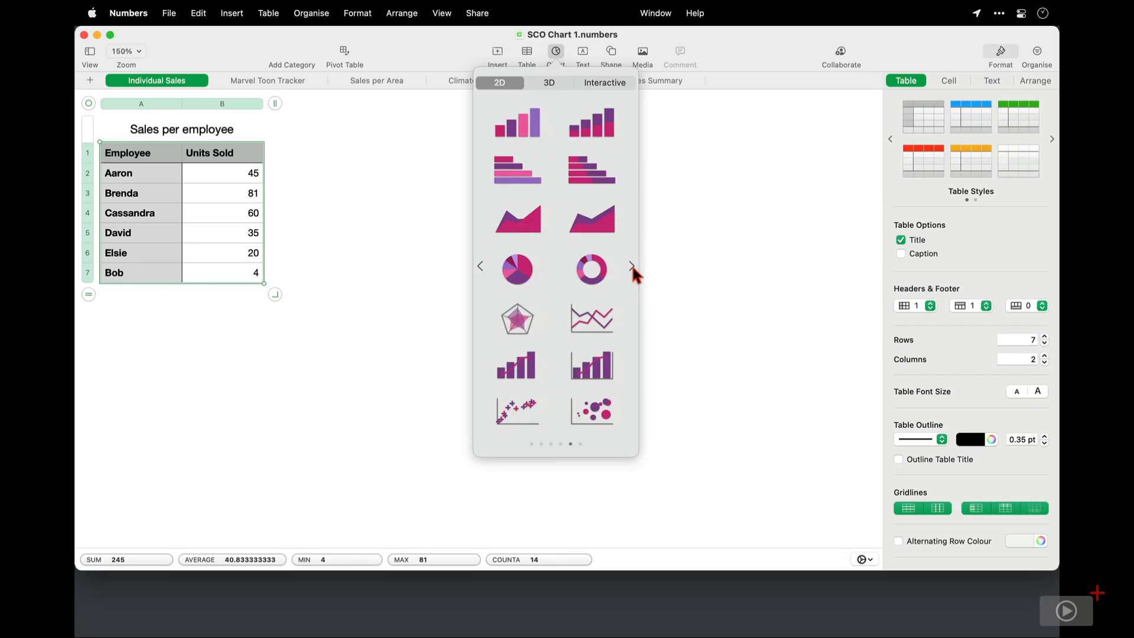
left_click(631, 266)
left_click(632, 267)
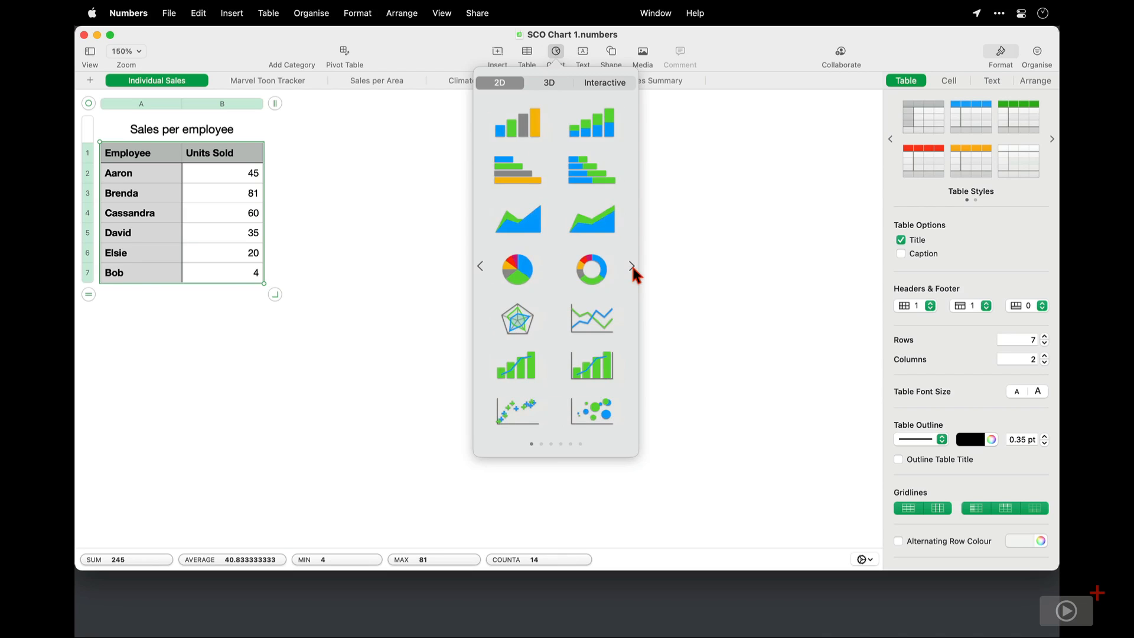
Step: Look through the colour styles offered for 3D charts
left_click(548, 83)
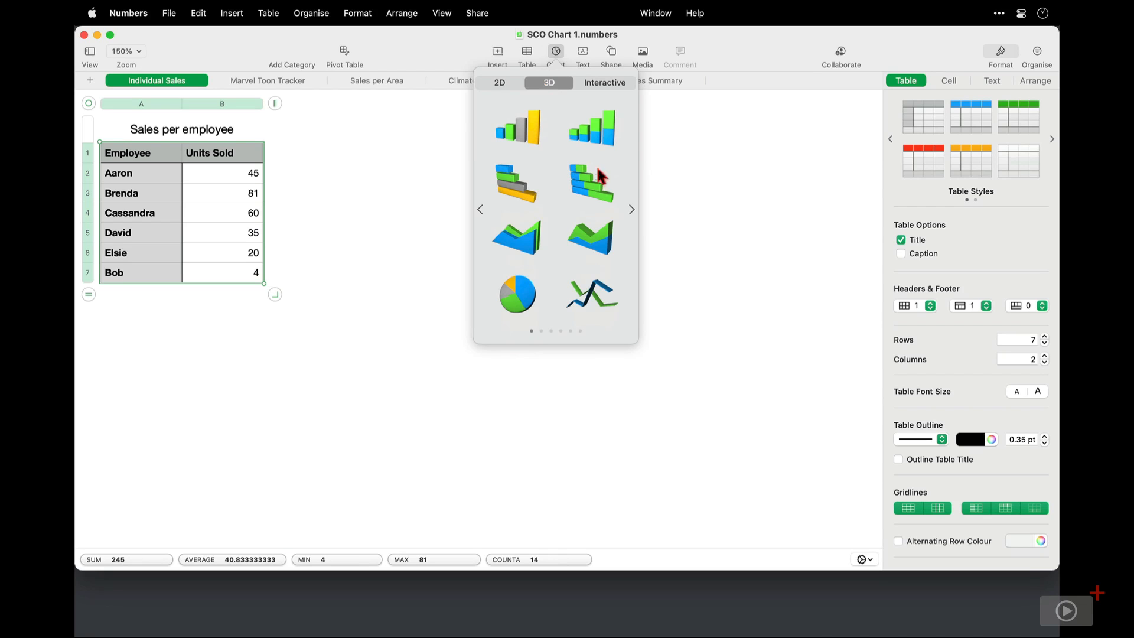
left_click(631, 210)
left_click(631, 210)
left_click(631, 211)
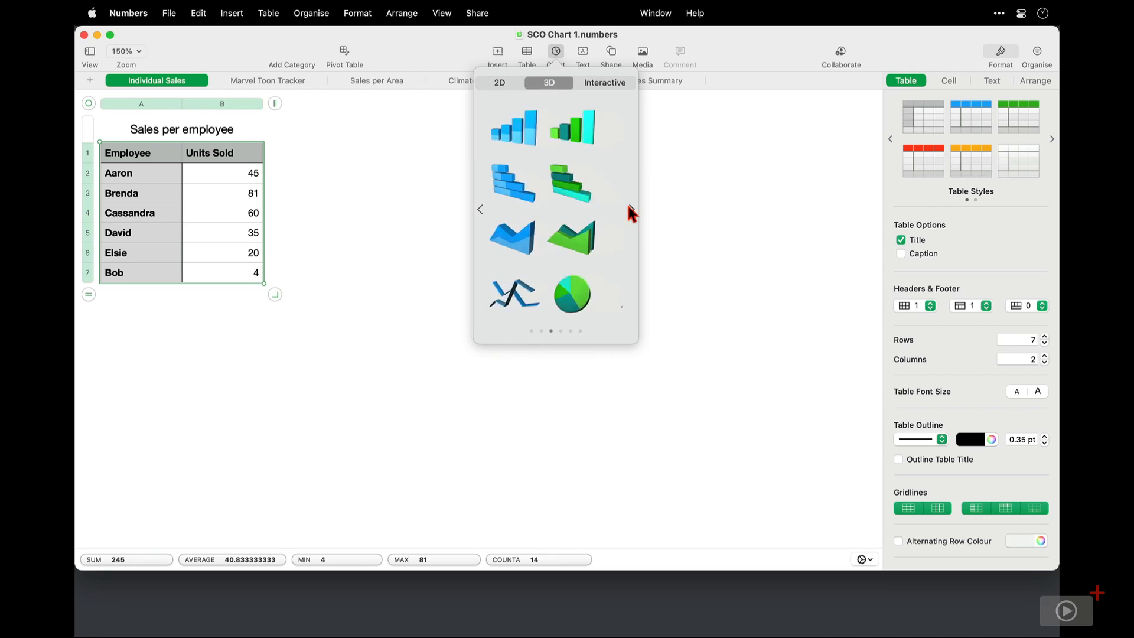
left_click(631, 210)
left_click(630, 210)
left_click(631, 210)
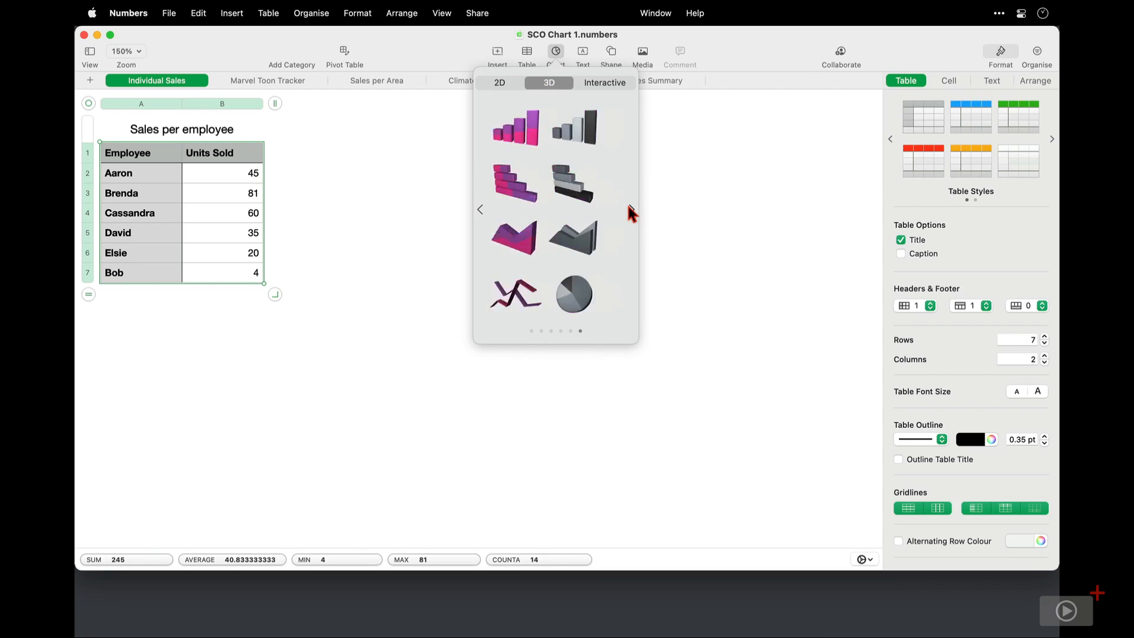
left_click(631, 210)
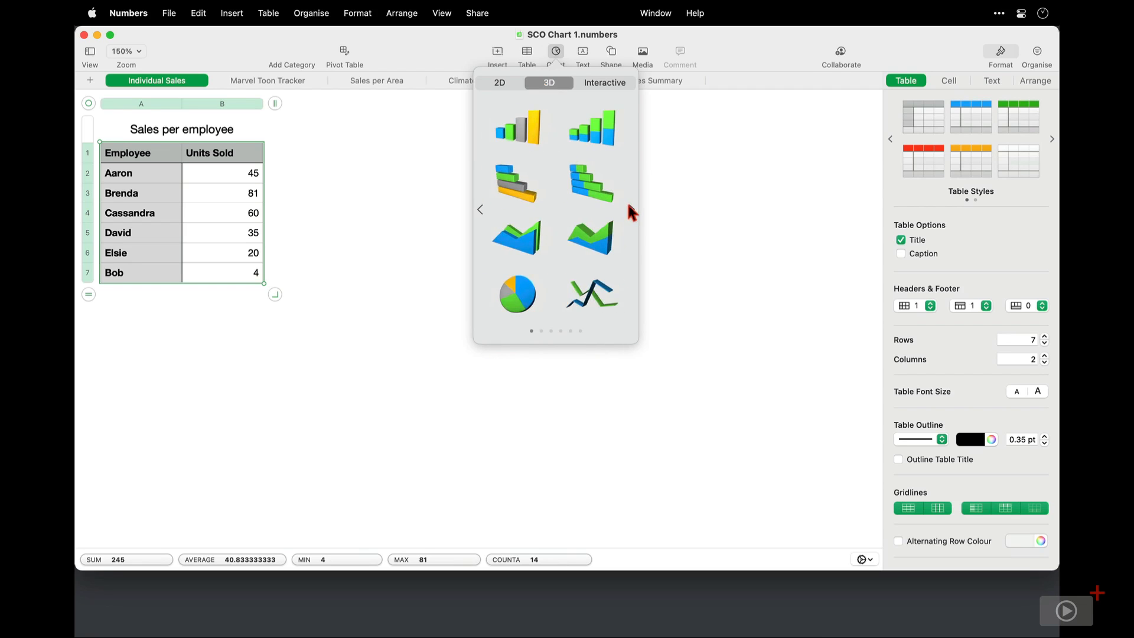
Step: Look through the colour styles offered for interactive charts
left_click(610, 84)
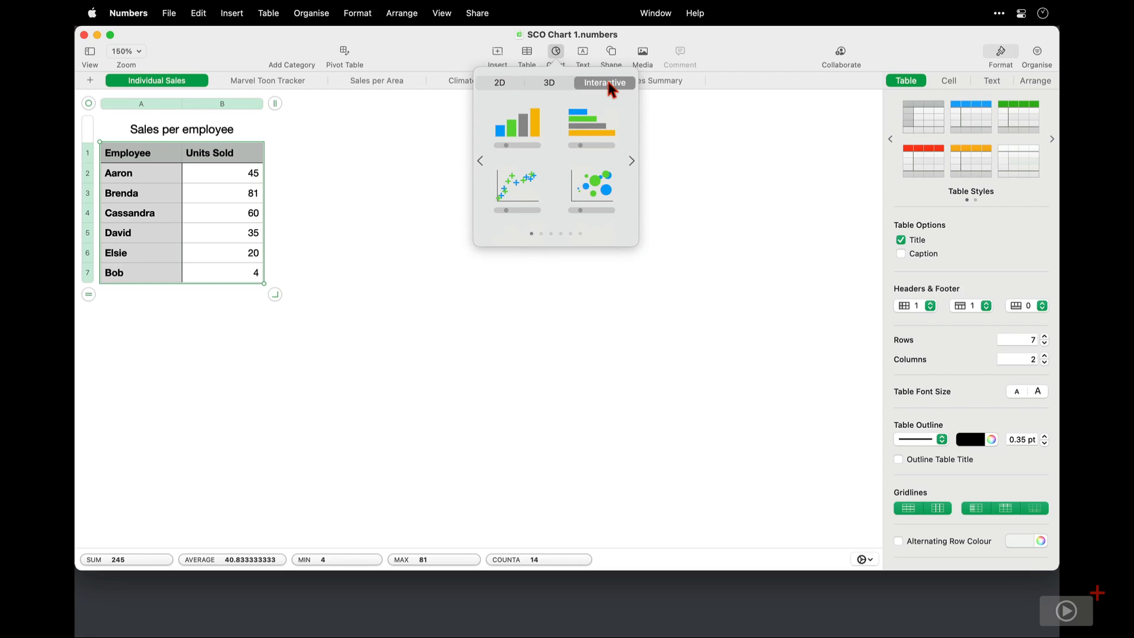
left_click(630, 159)
left_click(630, 159)
left_click(631, 161)
left_click(632, 161)
left_click(631, 161)
left_click(631, 161)
Step: Insert a 2D column chart of the Sales per employee table, using the first colour style, and deselect it
left_click(501, 84)
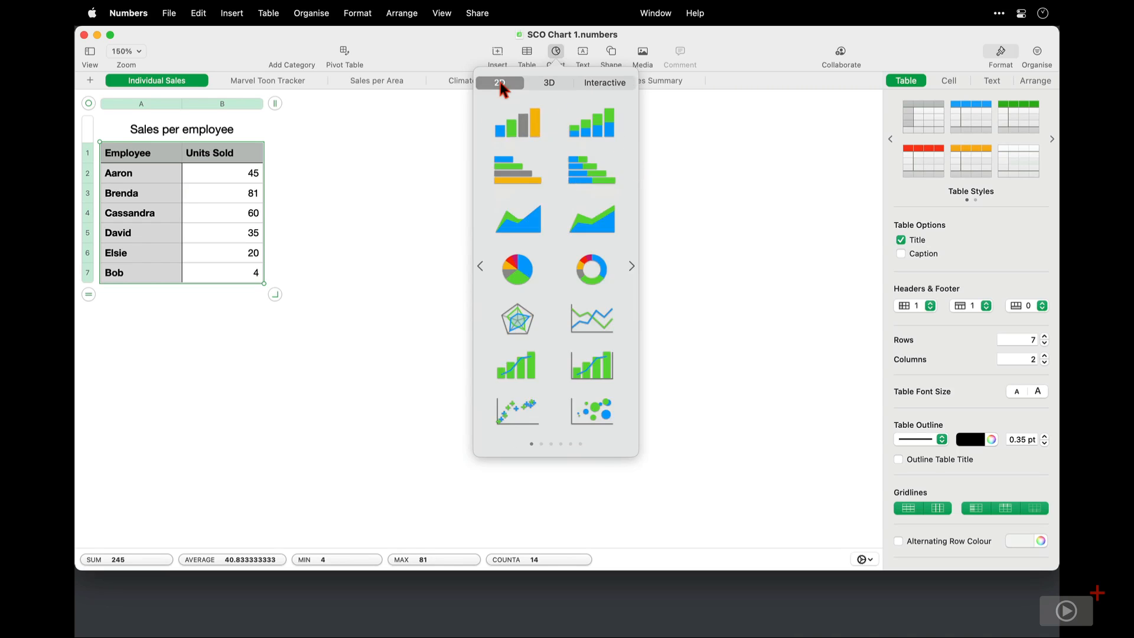
left_click(520, 126)
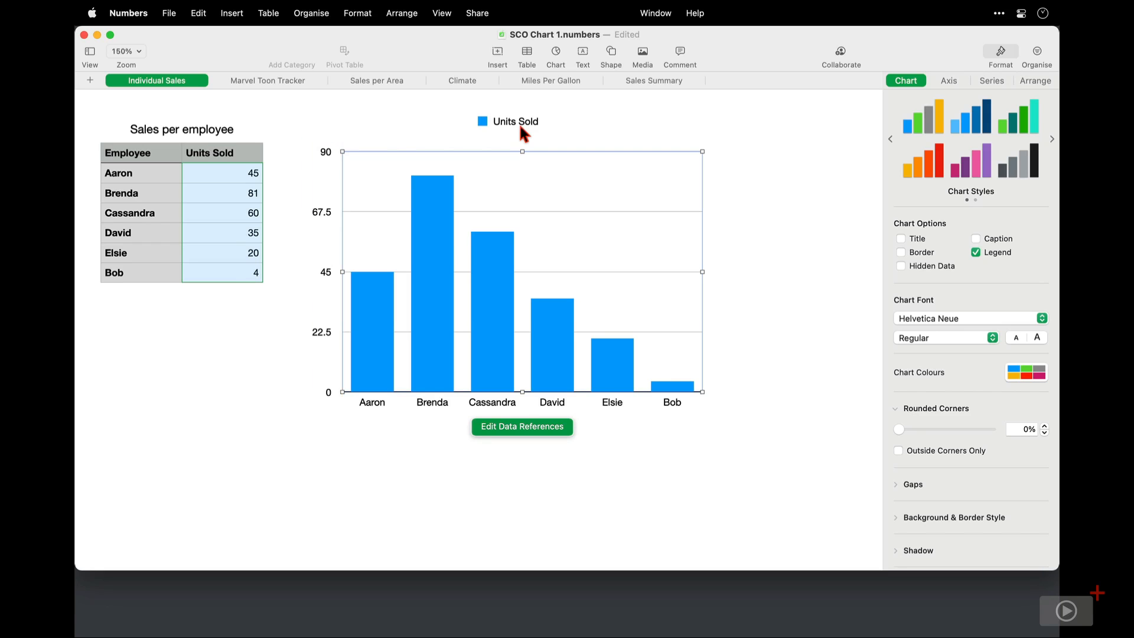
left_click(210, 332)
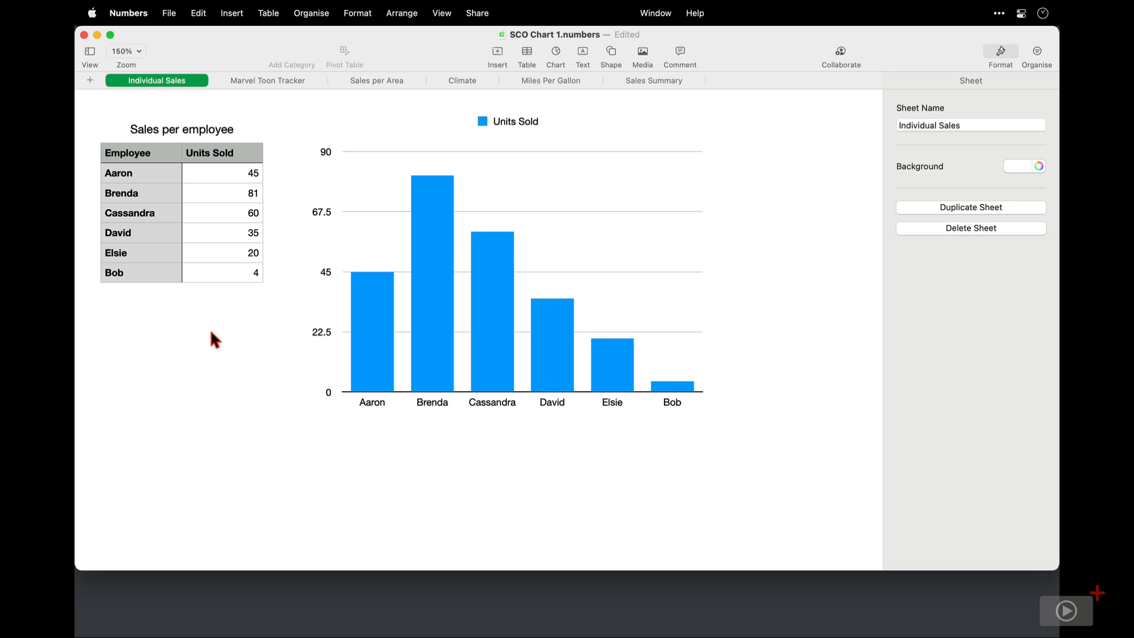
Step: Extend the Sales per employee table by one row and enter the new employee's name with 8 units sold
left_click(221, 280)
left_click_drag(273, 294, 293, 321)
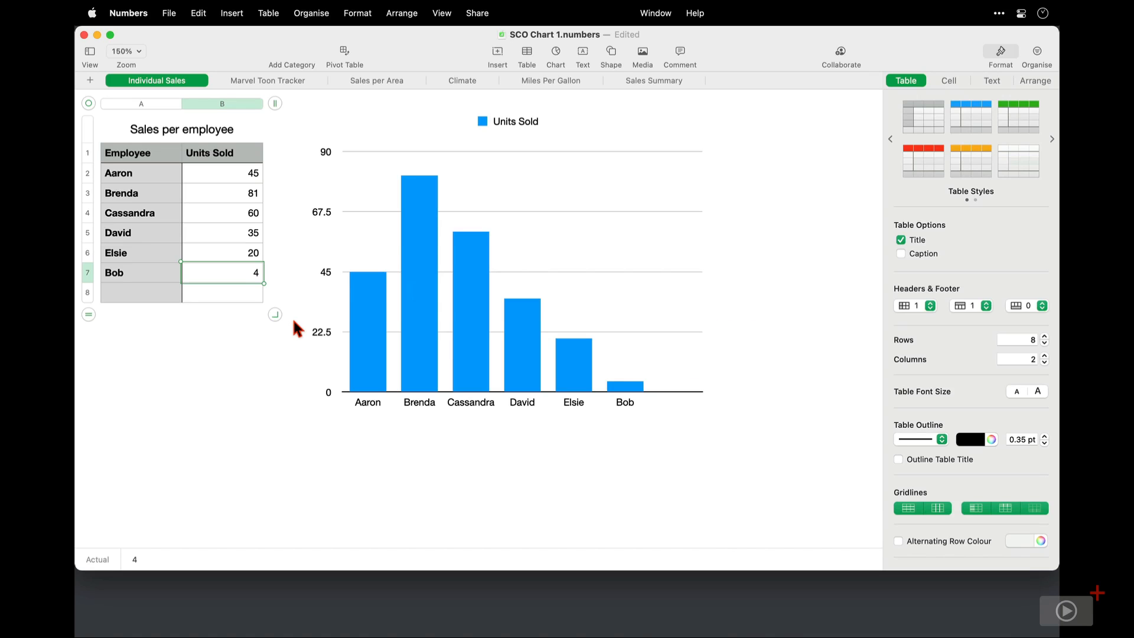
left_click(158, 295)
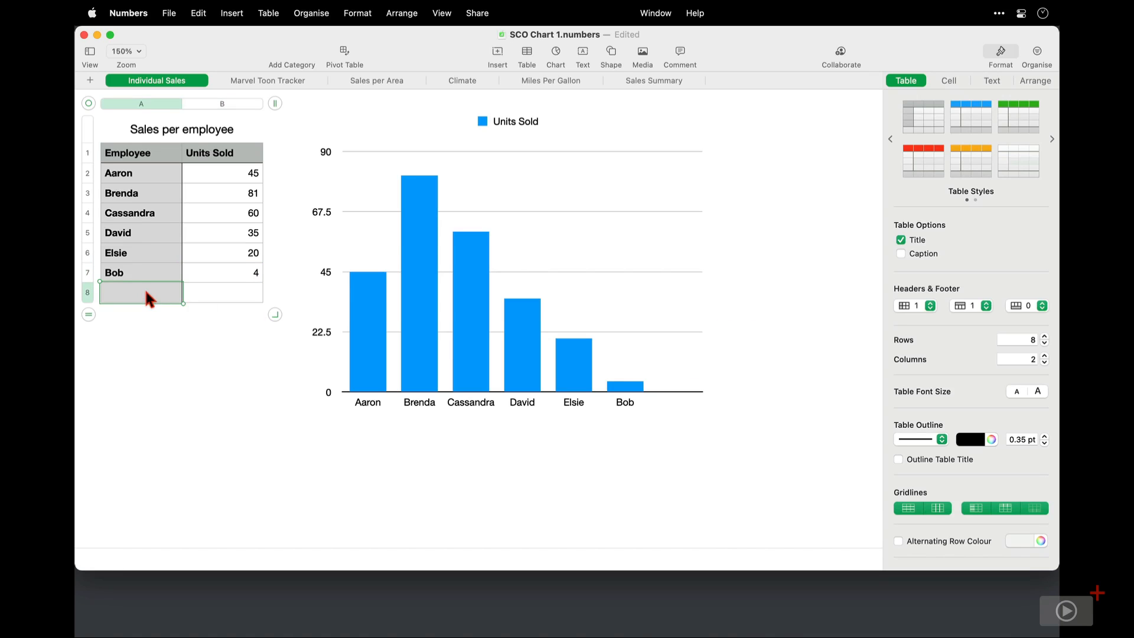
type("Frank")
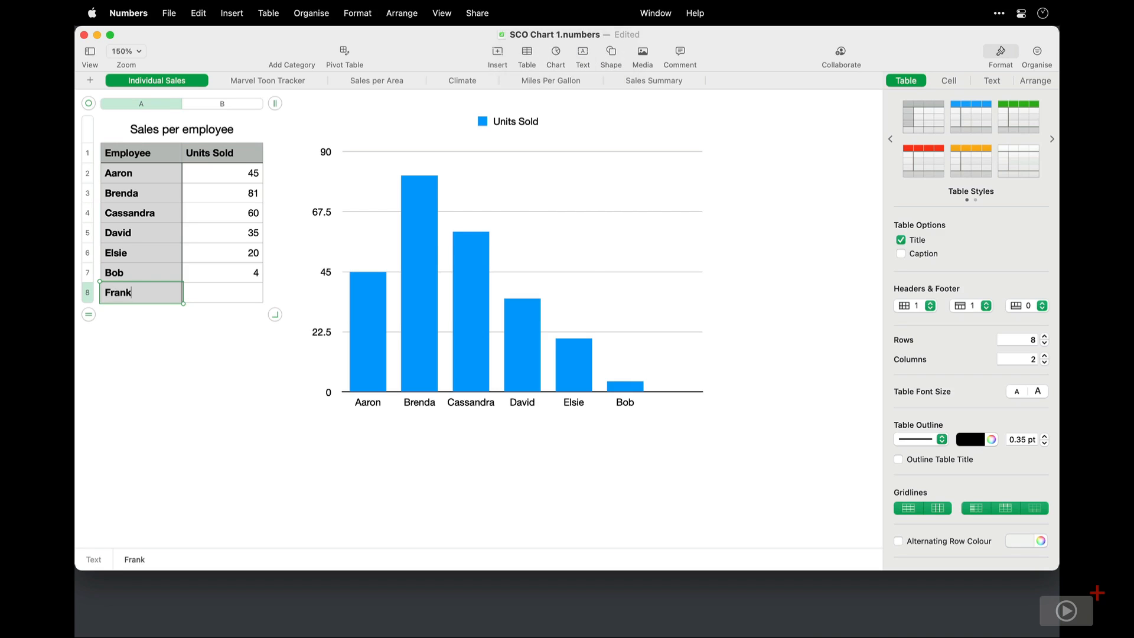
key("Tab")
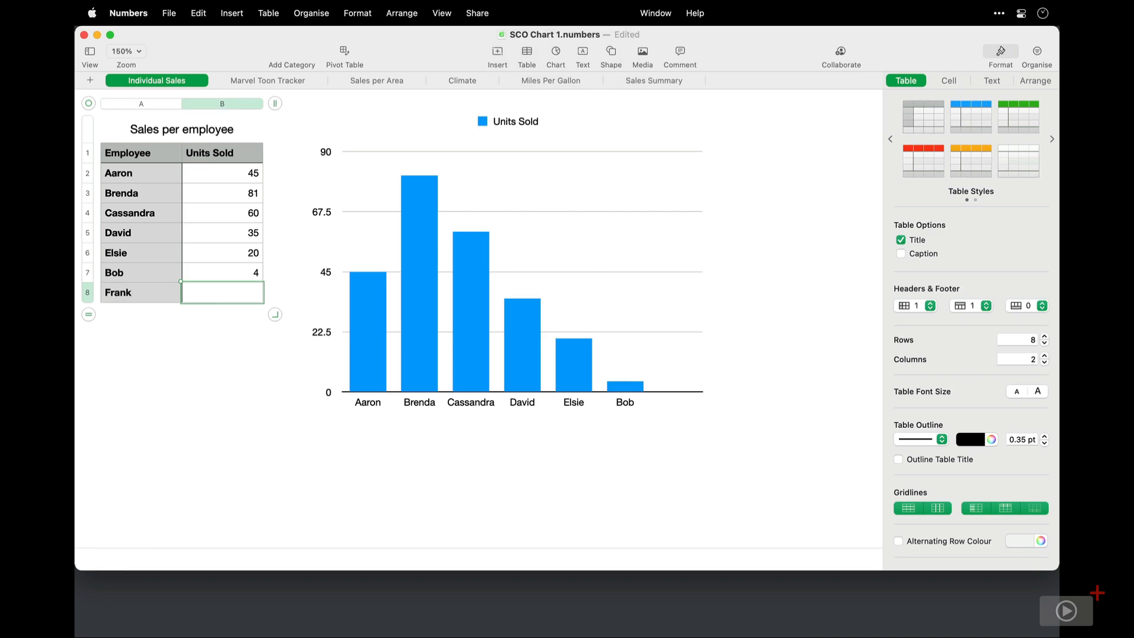
type("8")
key("Return")
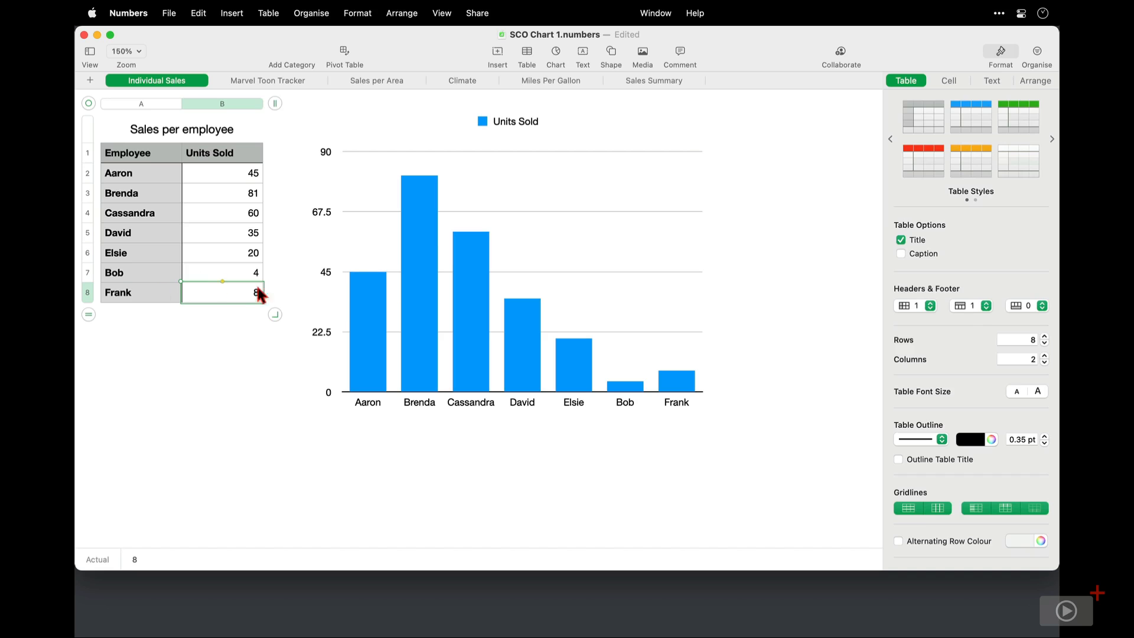
Step: Remove the Units Sold column chart from the Individual Sales sheet
left_click(478, 321)
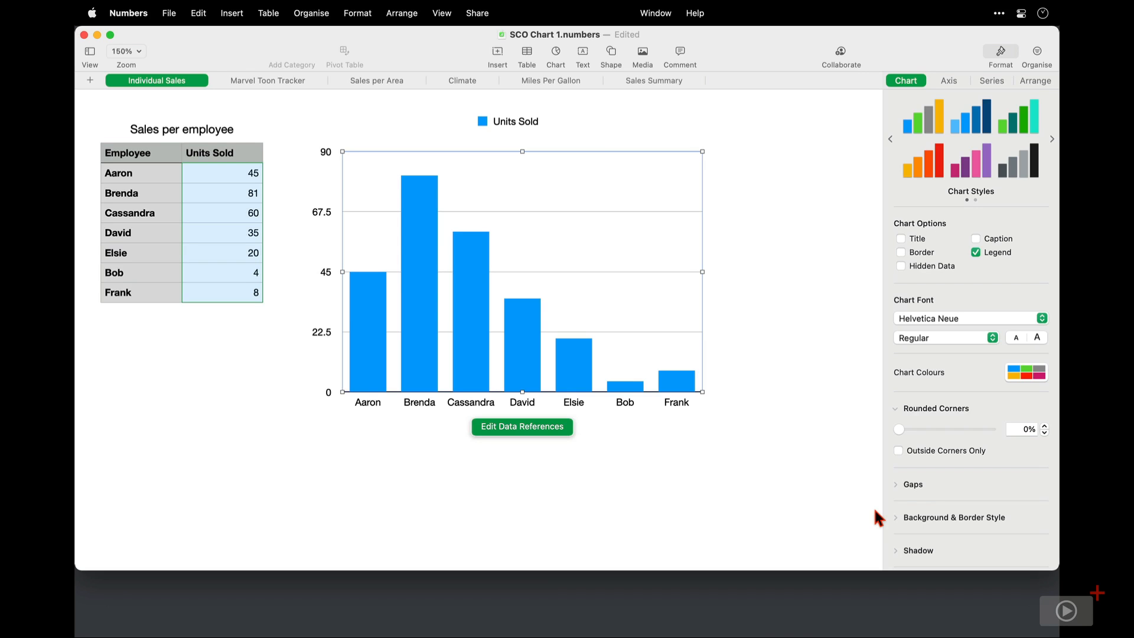
left_click(525, 329)
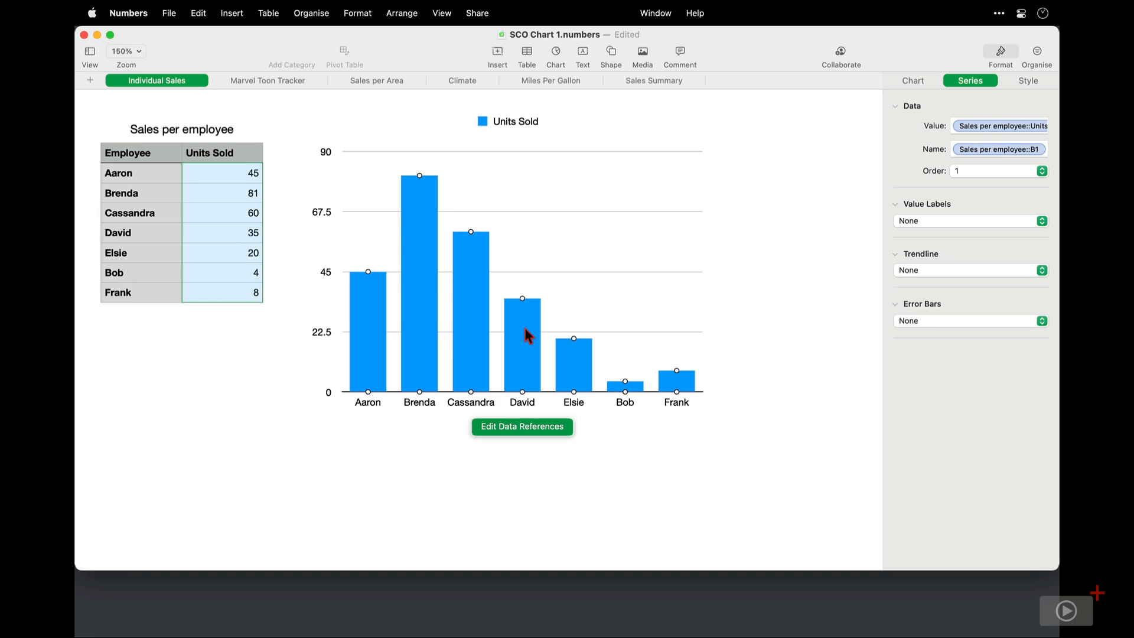
key("super+z")
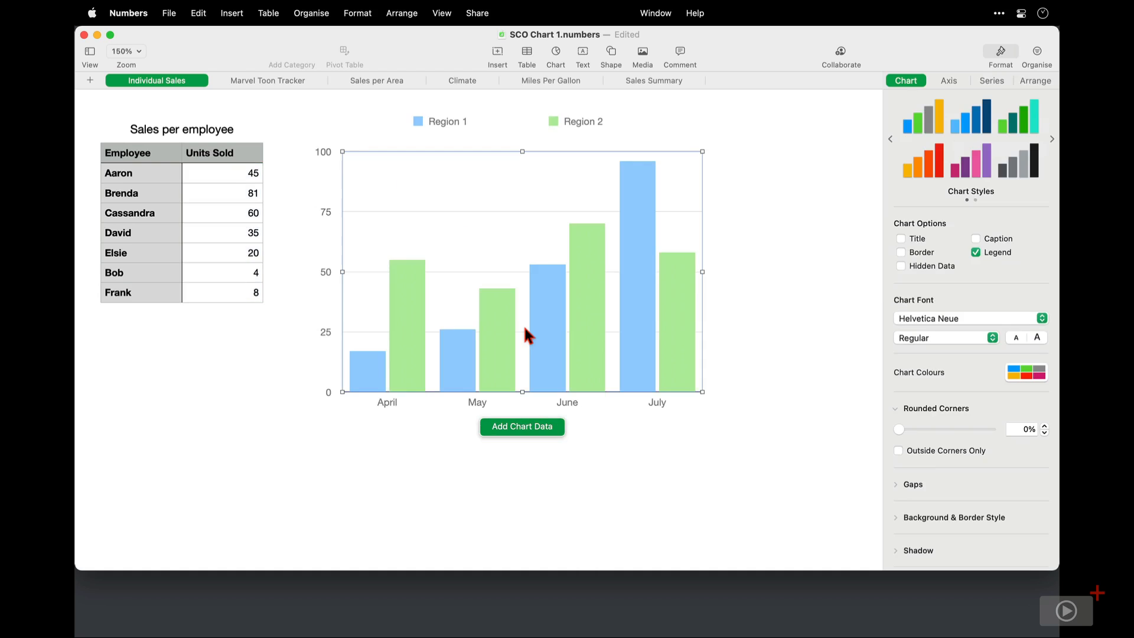
key("super+z")
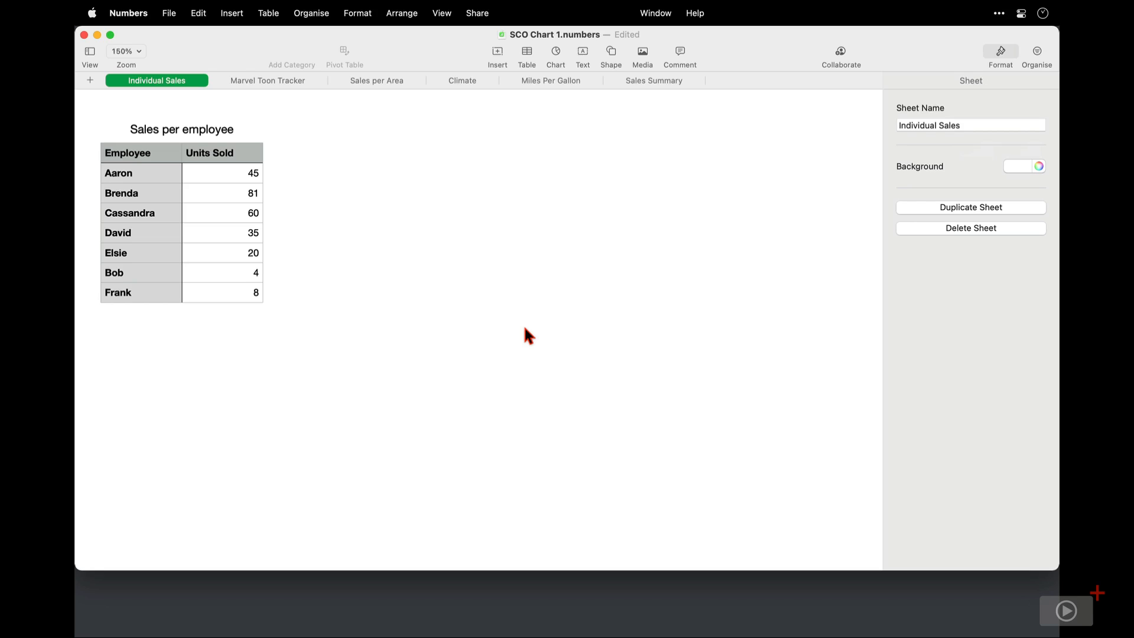
Step: Select columns A and B of the Sales per employee table and open the 2D chart choices
left_click(178, 169)
left_click(133, 103)
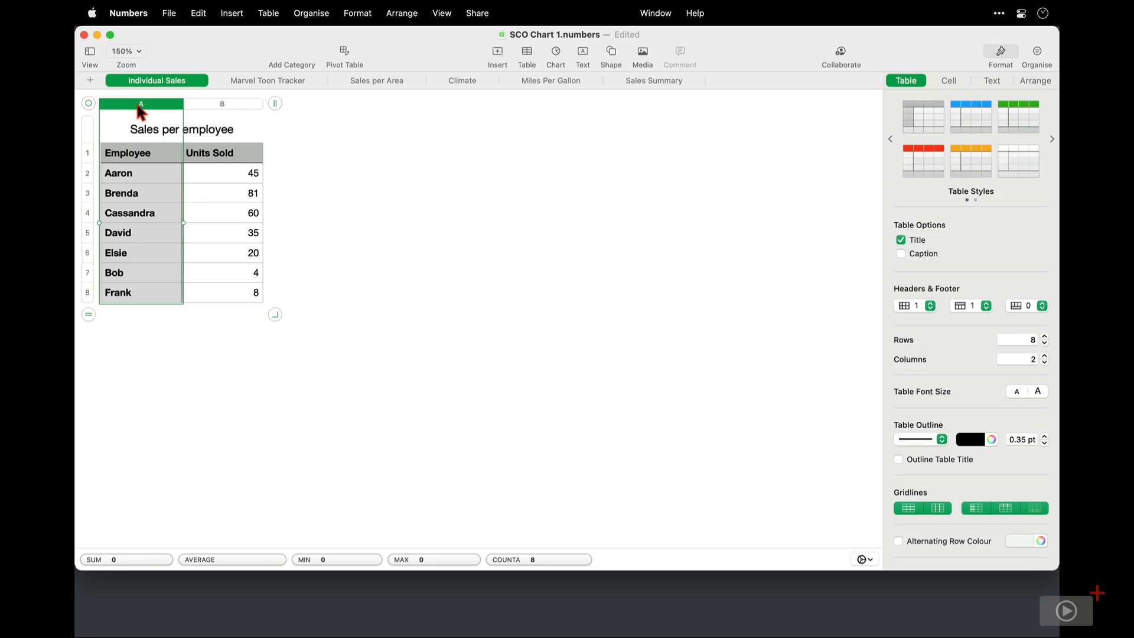
left_click(216, 106, "shift")
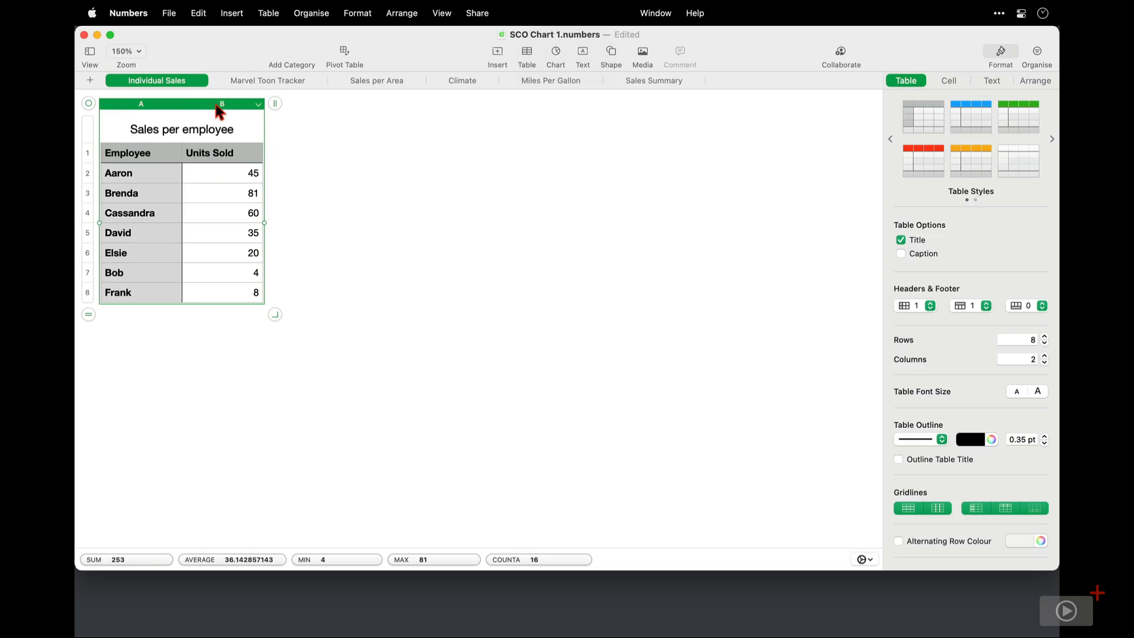
left_click(550, 53)
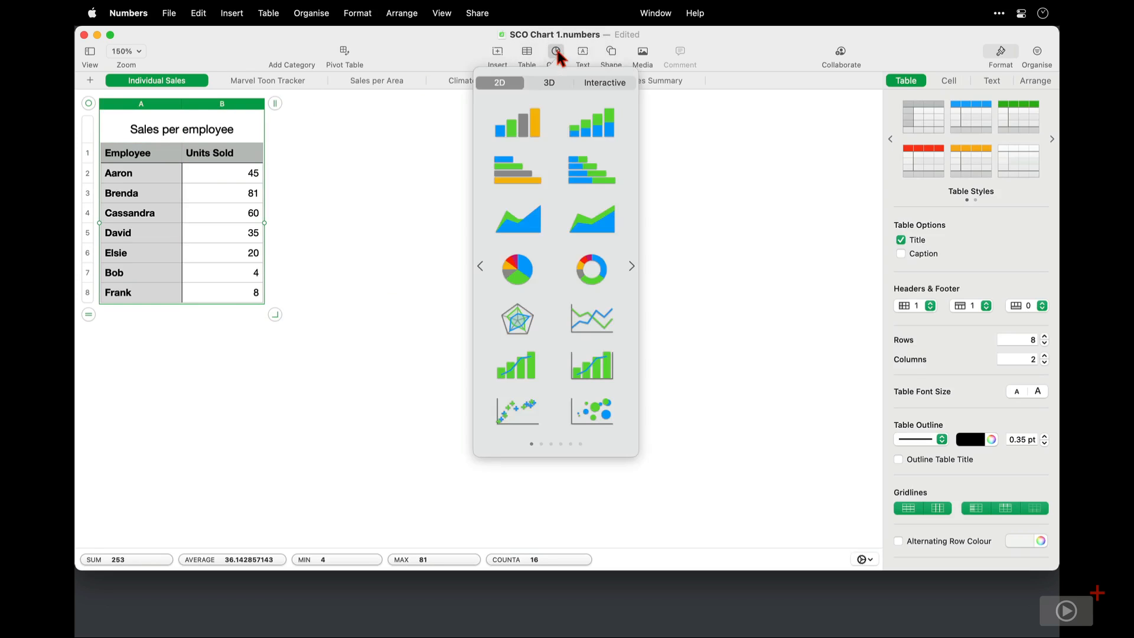